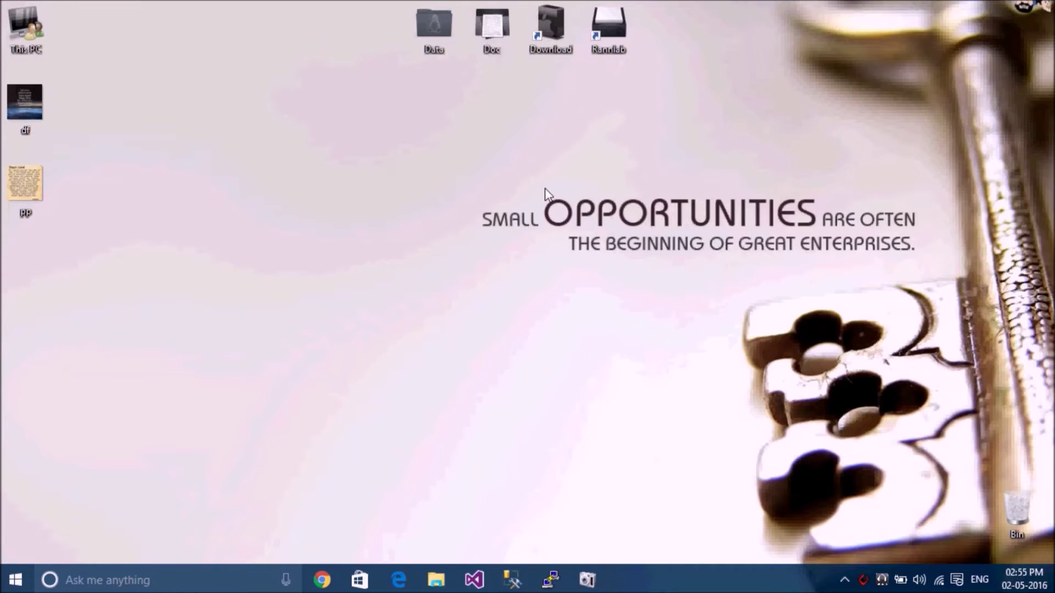
Step: Open This PC and browse the files on CD Drive (D:) Modem without running its installer
{"action": "double_click", "coordinate": [41, 34]}
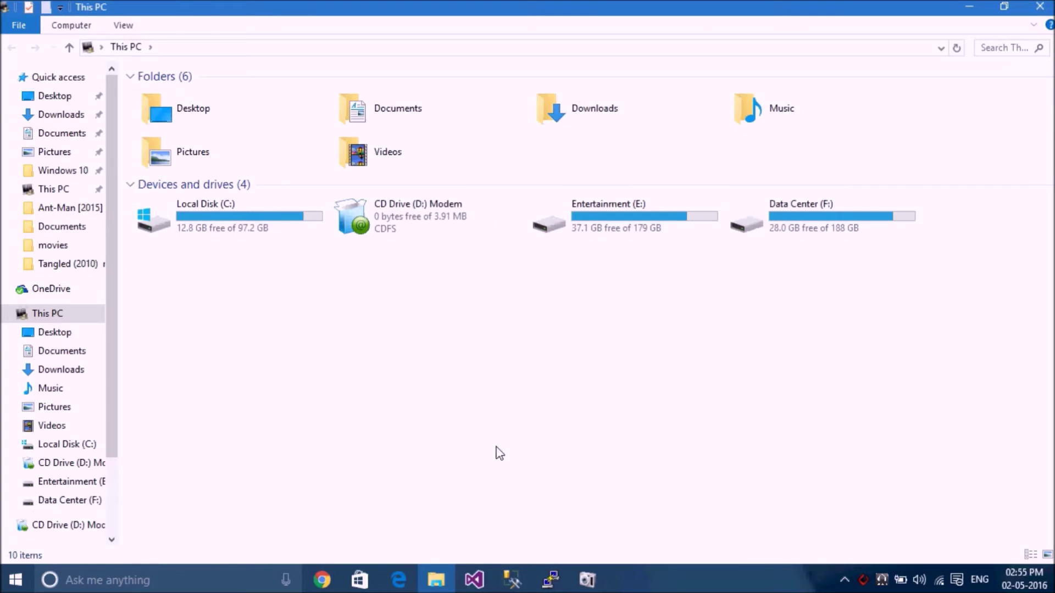
{"action": "left_click", "coordinate": [393, 222]}
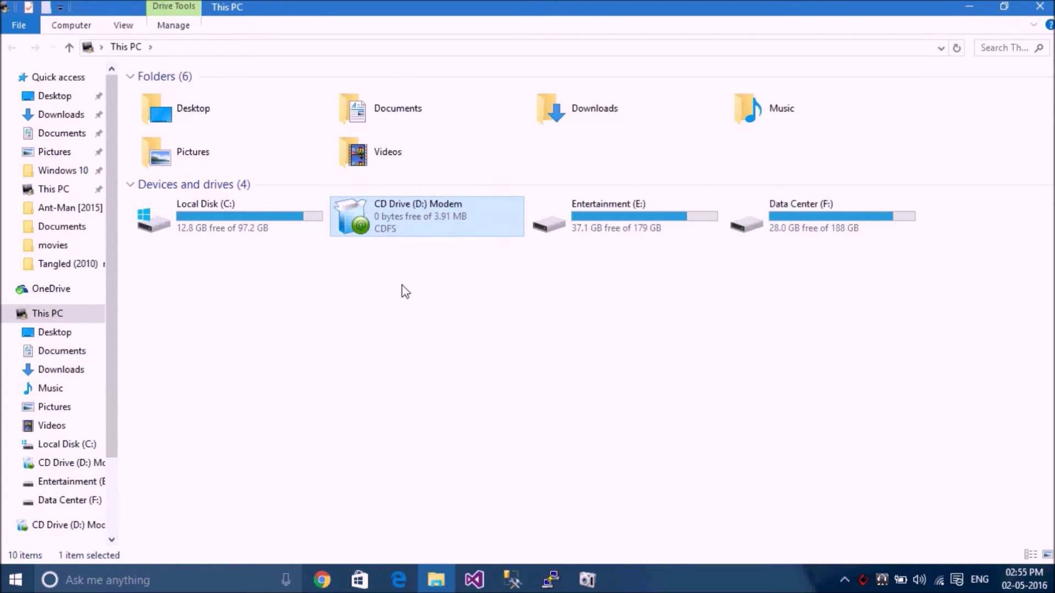
{"action": "key", "text": "Return"}
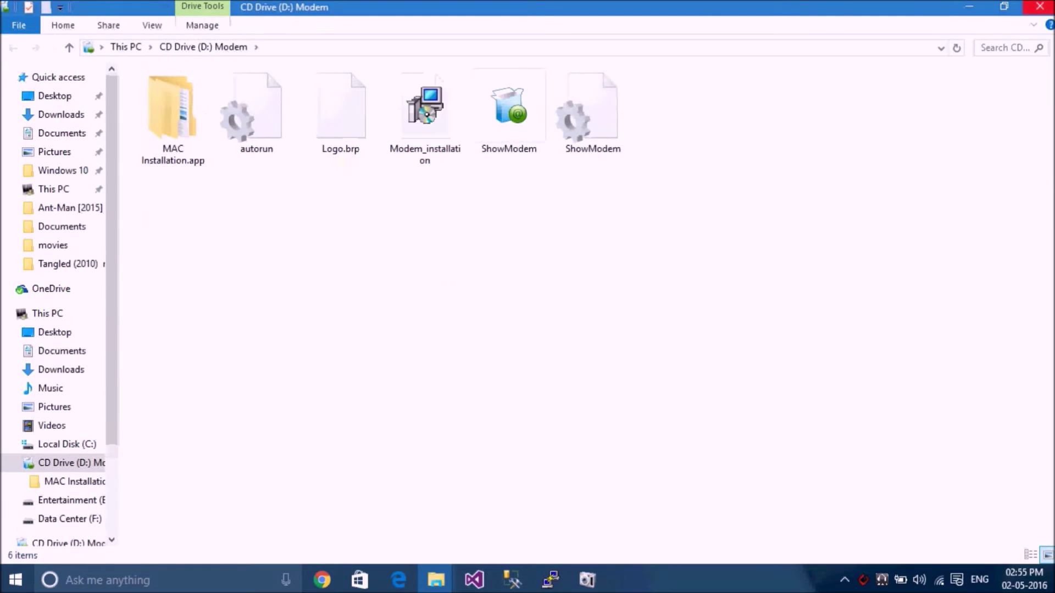
{"action": "key", "text": "alt+Left"}
{"action": "right_click", "coordinate": [381, 209]}
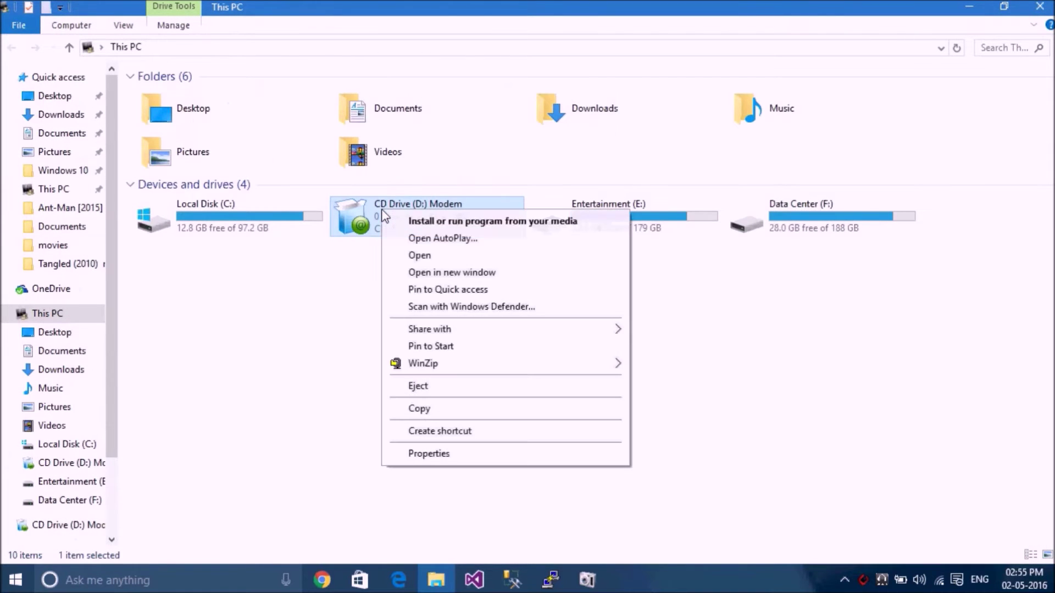
{"action": "left_click", "coordinate": [416, 256]}
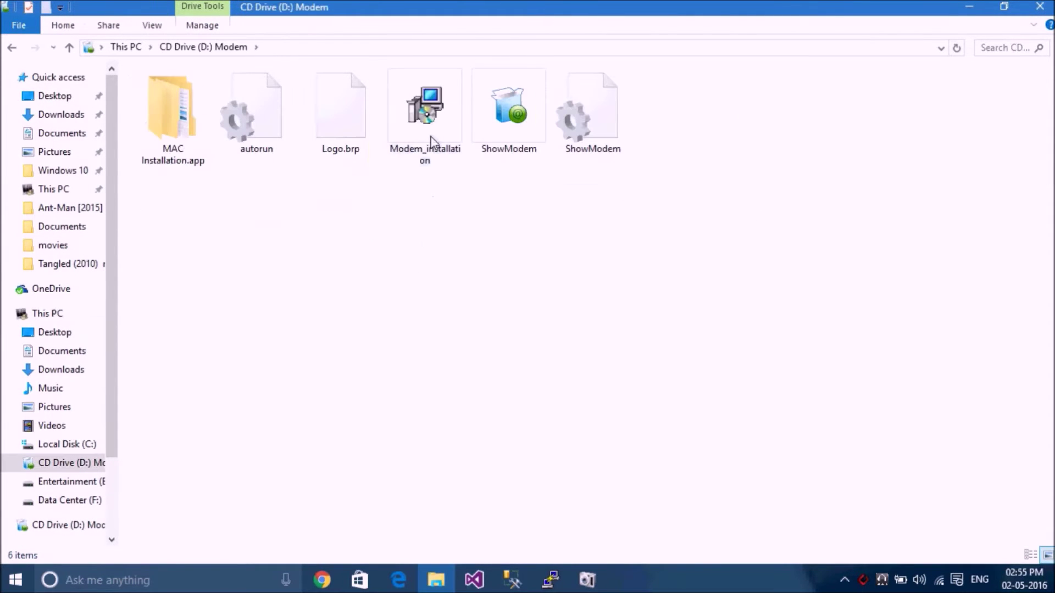
Step: Set the Modem_installation application to run in compatibility mode for Windows 7 and save its properties
{"action": "left_click", "coordinate": [431, 127]}
{"action": "right_click", "coordinate": [428, 122]}
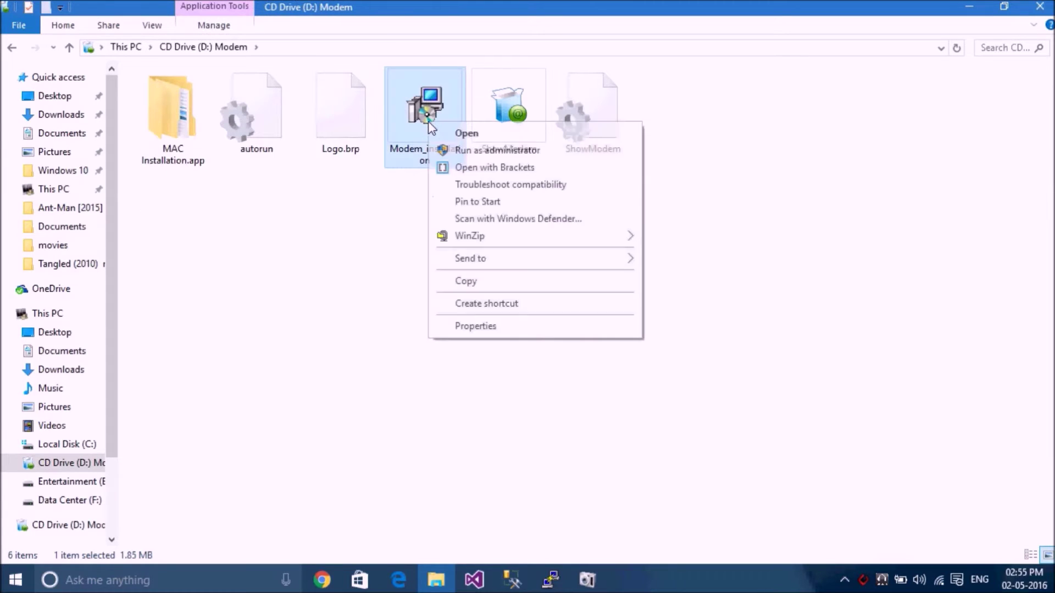
{"action": "left_click", "coordinate": [498, 330]}
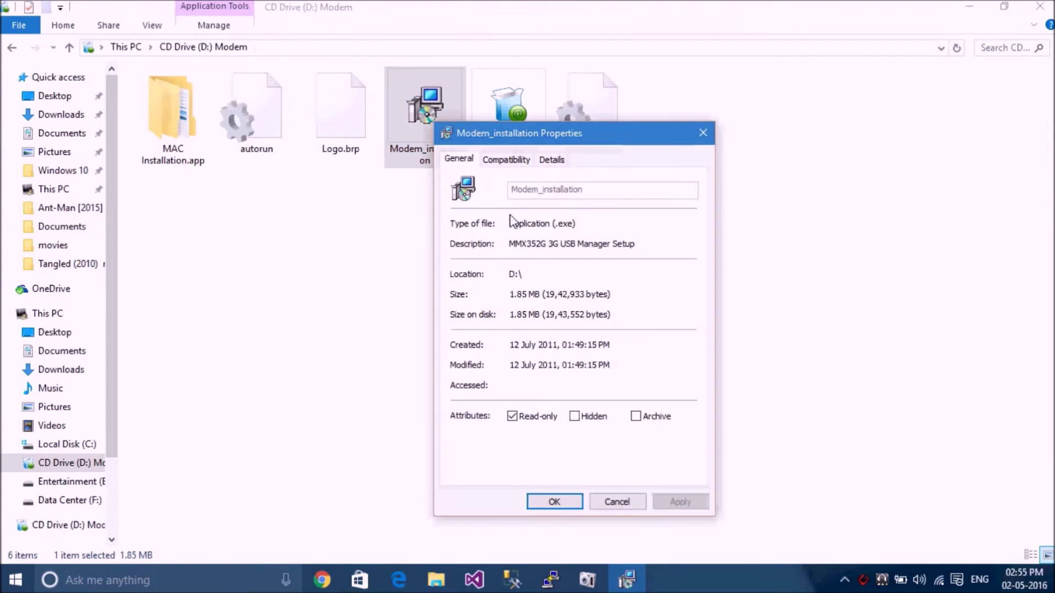
{"action": "left_click", "coordinate": [516, 163]}
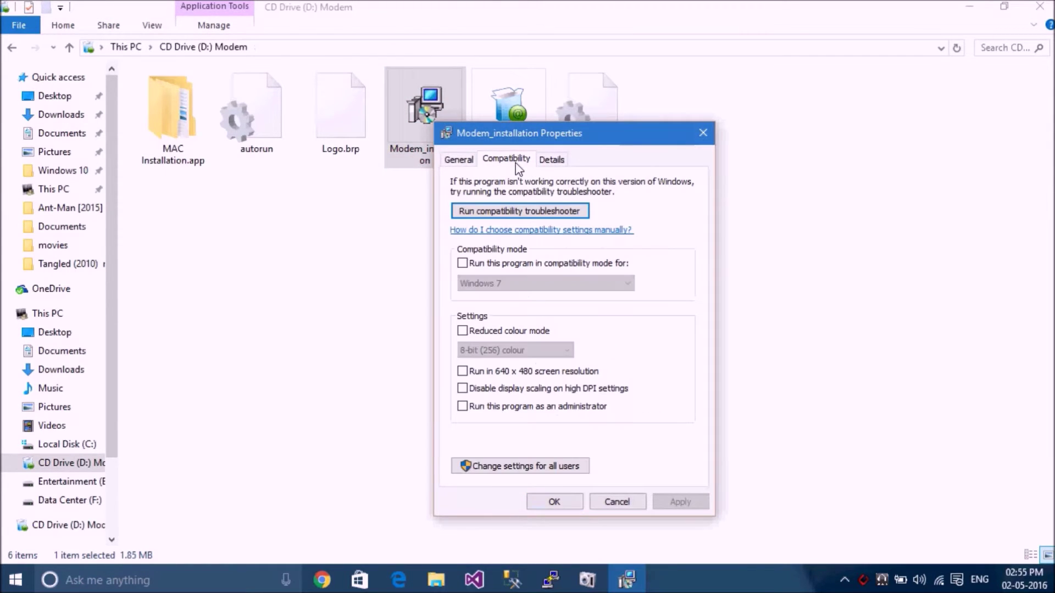
{"action": "left_click", "coordinate": [462, 265]}
{"action": "left_click", "coordinate": [673, 503]}
{"action": "left_click", "coordinate": [553, 501]}
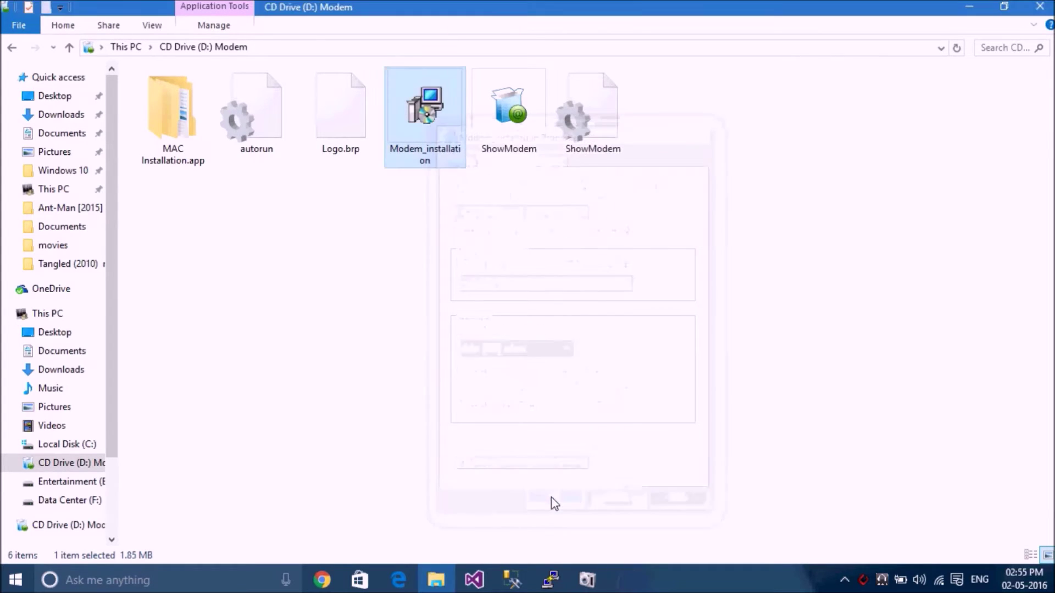
Step: Set the ShowModem application to run in Windows 7 compatibility mode and as an administrator, then save its properties
{"action": "left_click", "coordinate": [513, 137]}
{"action": "right_click", "coordinate": [513, 138]}
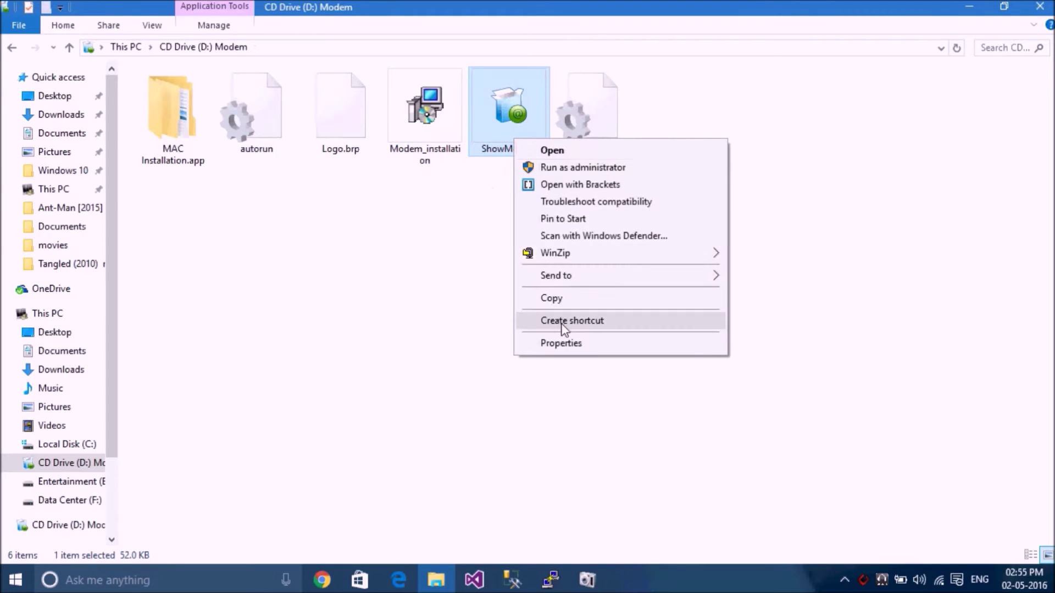
{"action": "left_click", "coordinate": [564, 342]}
{"action": "left_click", "coordinate": [610, 183]}
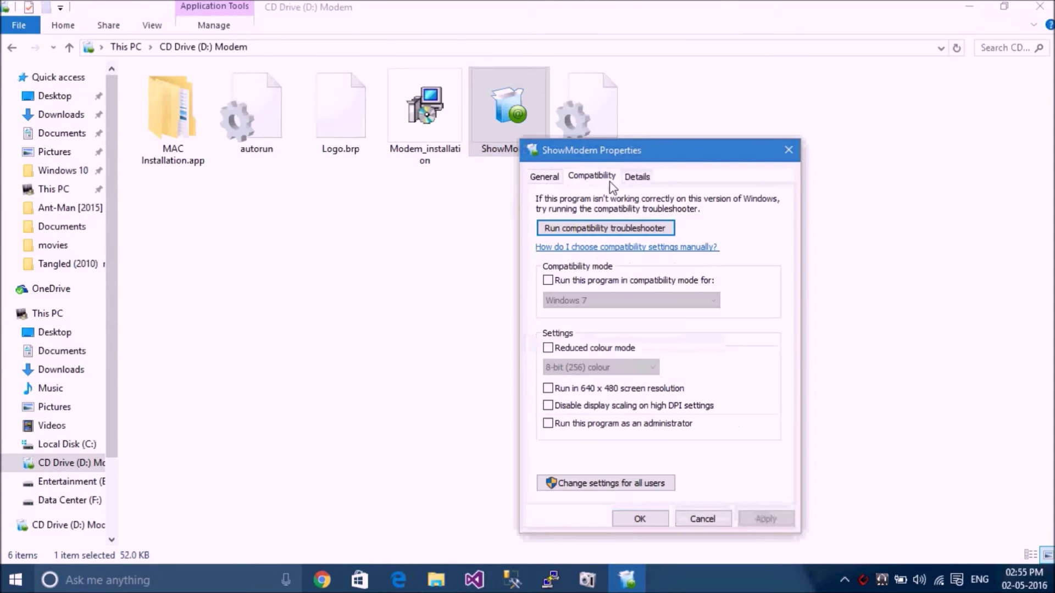
{"action": "left_click", "coordinate": [588, 283]}
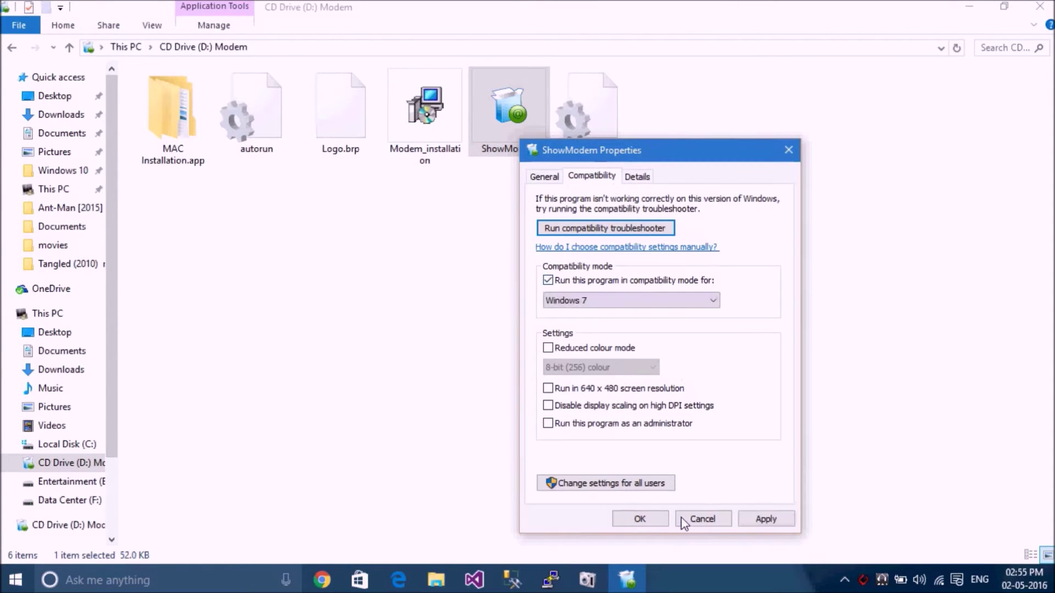
{"action": "left_click", "coordinate": [582, 425]}
{"action": "left_click", "coordinate": [766, 520]}
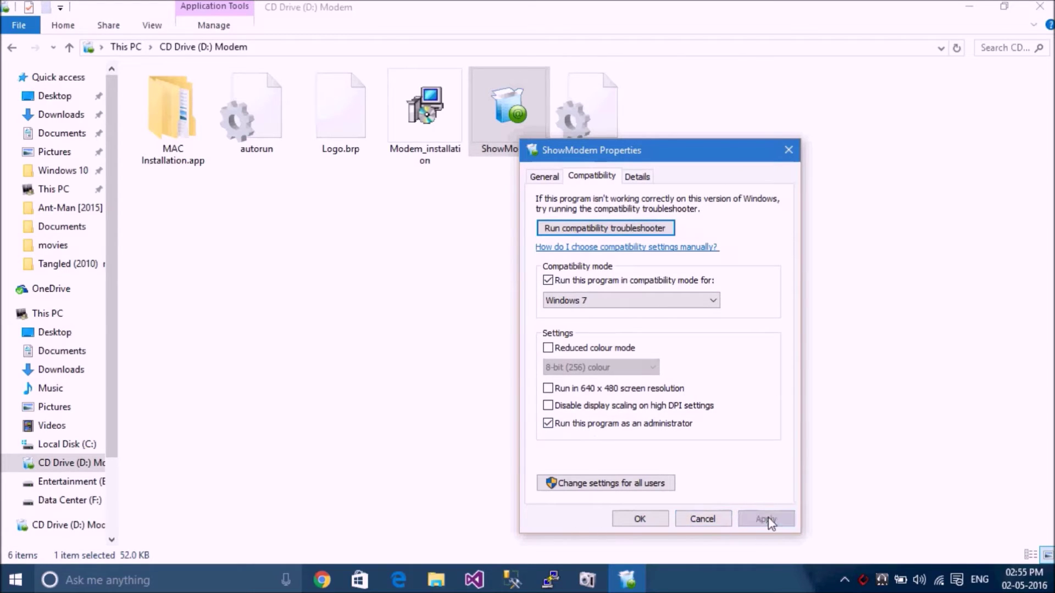
{"action": "left_click", "coordinate": [629, 520]}
{"action": "left_click", "coordinate": [533, 385]}
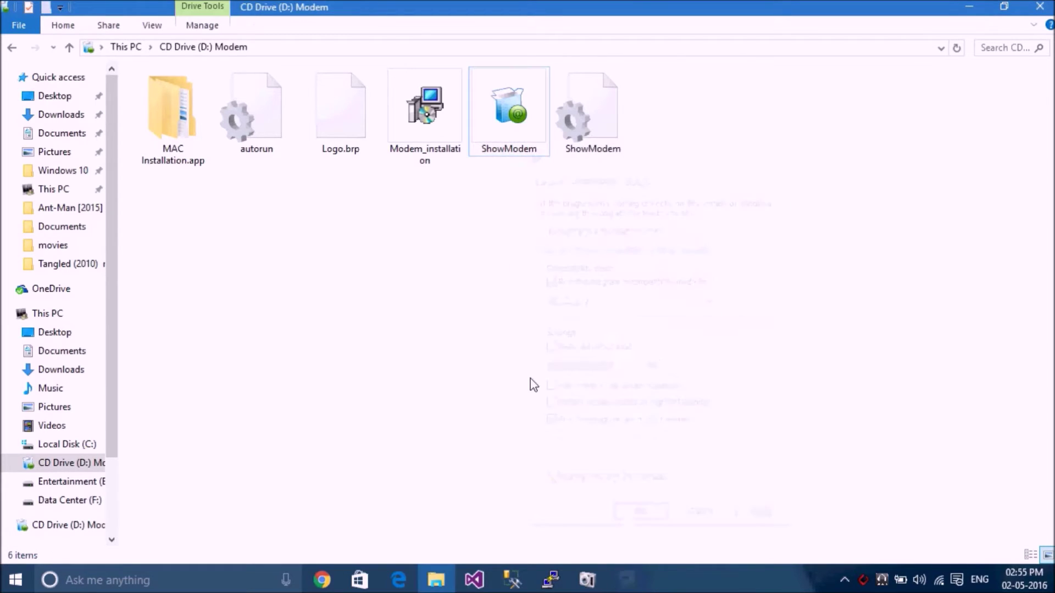
Step: Run the installer from CD Drive (D:) Modem and install MMX352G 3G USB Manager in the default folder, finishing without a restart
{"action": "left_click", "coordinate": [135, 52]}
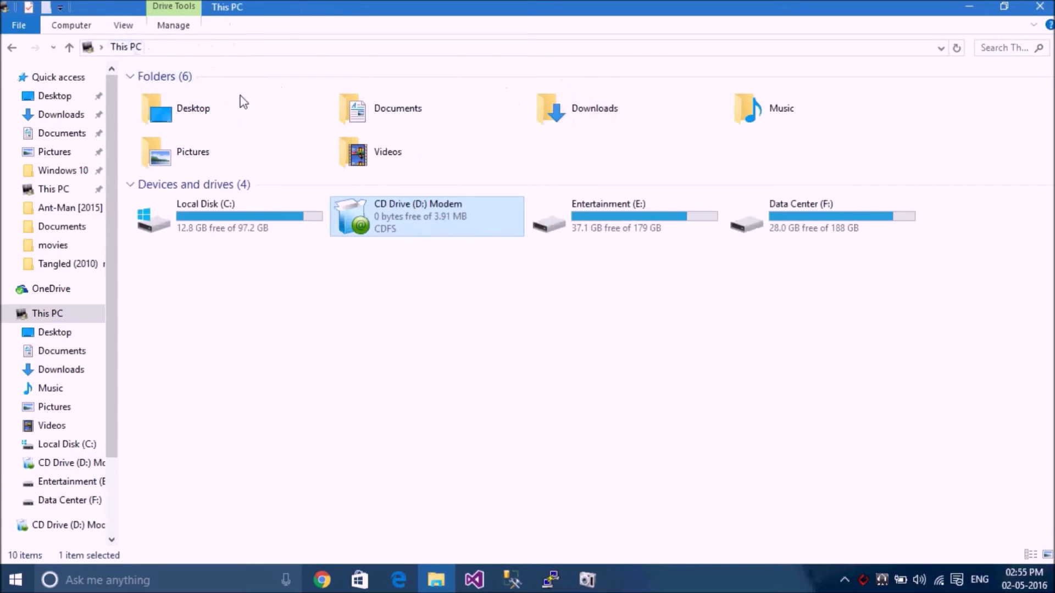
{"action": "double_click", "coordinate": [419, 210]}
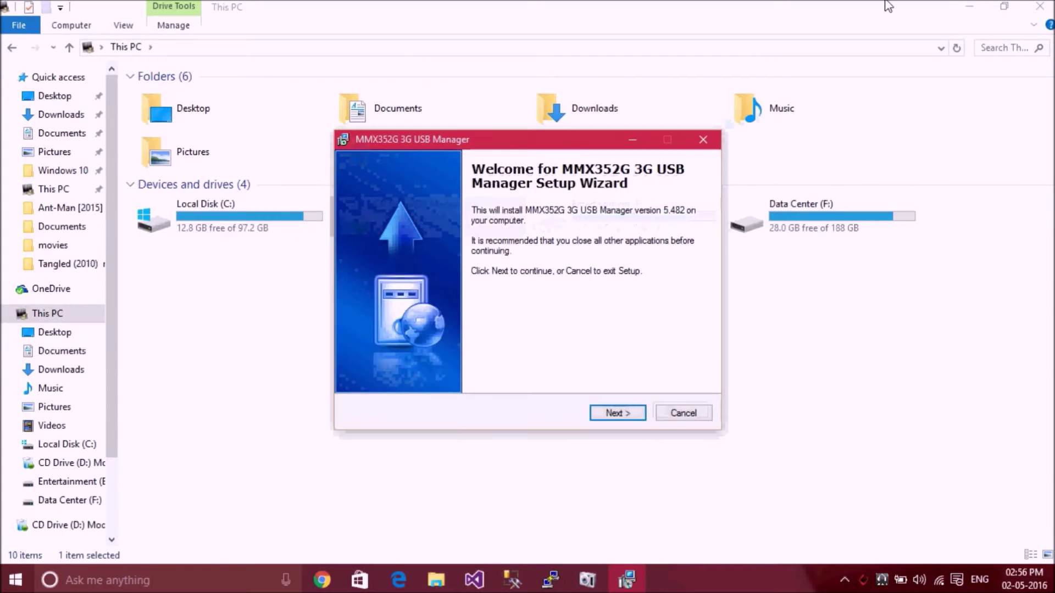
{"action": "left_click", "coordinate": [612, 413]}
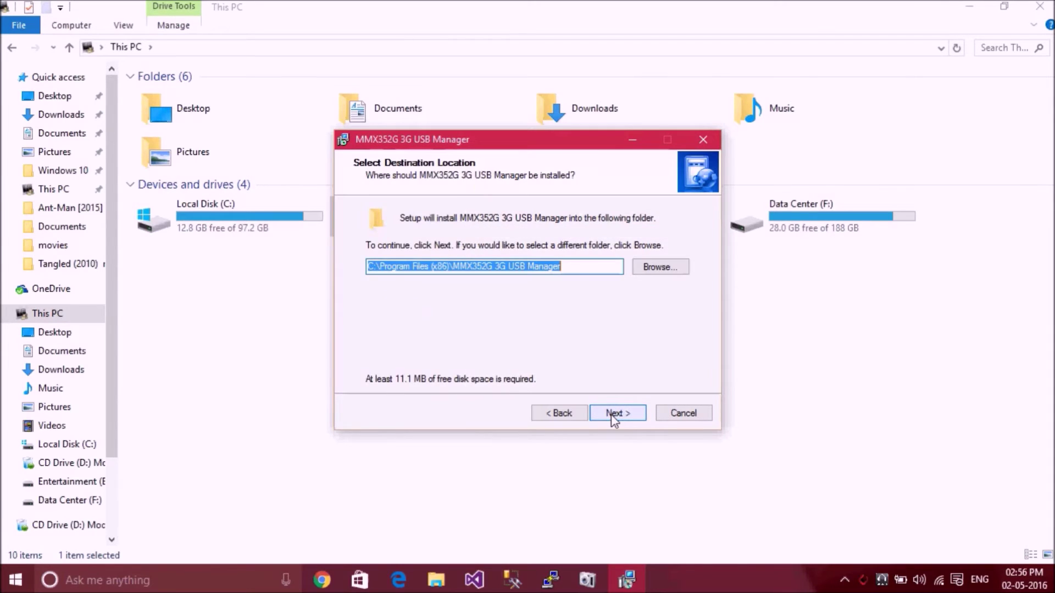
{"action": "left_click", "coordinate": [614, 415]}
{"action": "left_click", "coordinate": [613, 416]}
{"action": "left_click", "coordinate": [613, 416]}
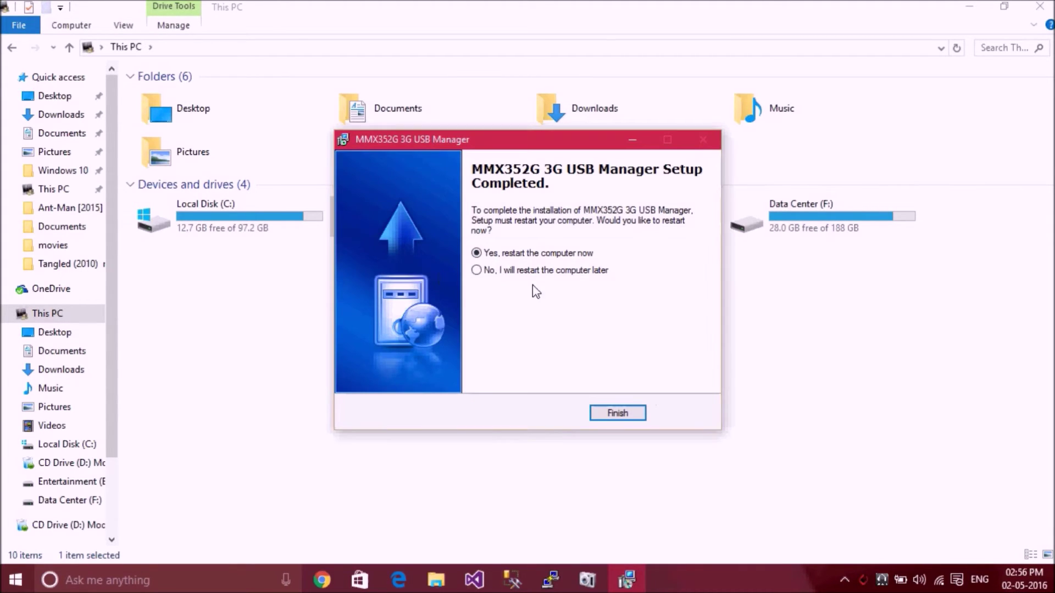
{"action": "left_click", "coordinate": [614, 414]}
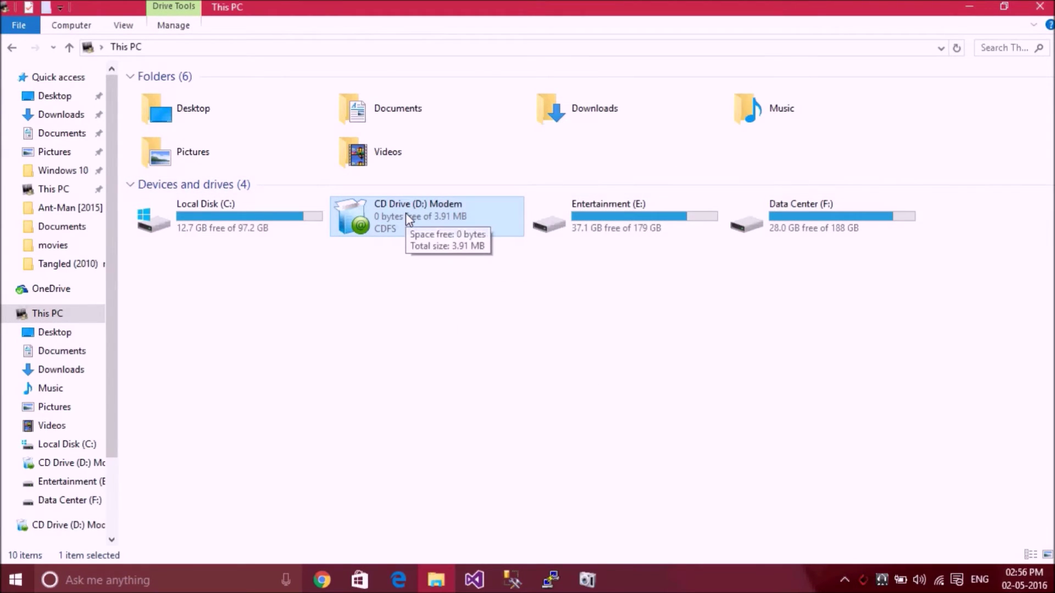
Step: Open the Driver folder inside MMX352G 3G USB Manager under Program Files (x86) on Local Disk (C:)
{"action": "double_click", "coordinate": [265, 206]}
{"action": "double_click", "coordinate": [224, 209]}
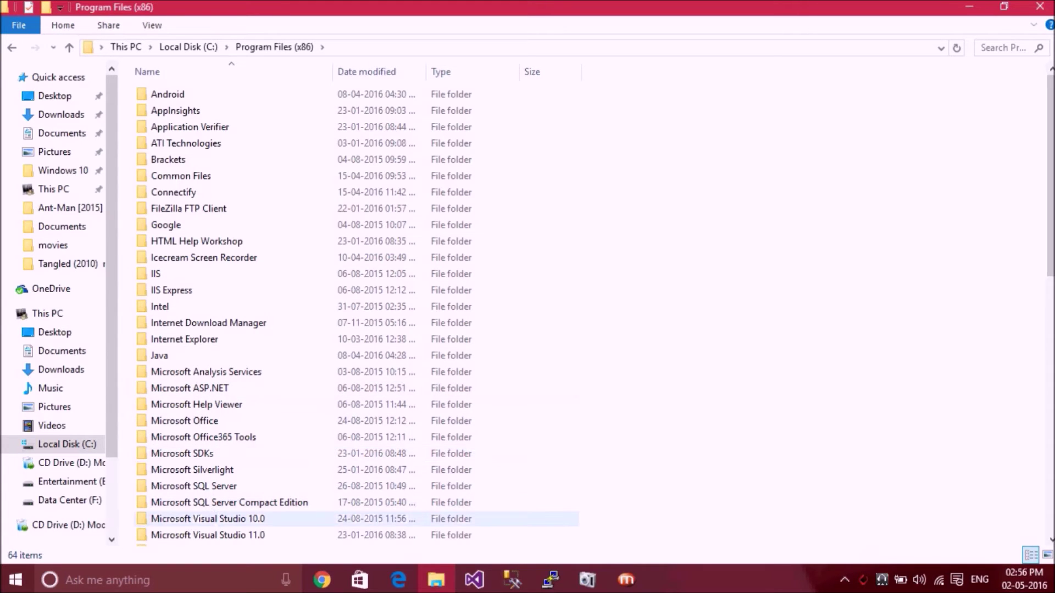
{"action": "left_click_drag", "start_coordinate": [1051, 235], "coordinate": [1051, 325]}
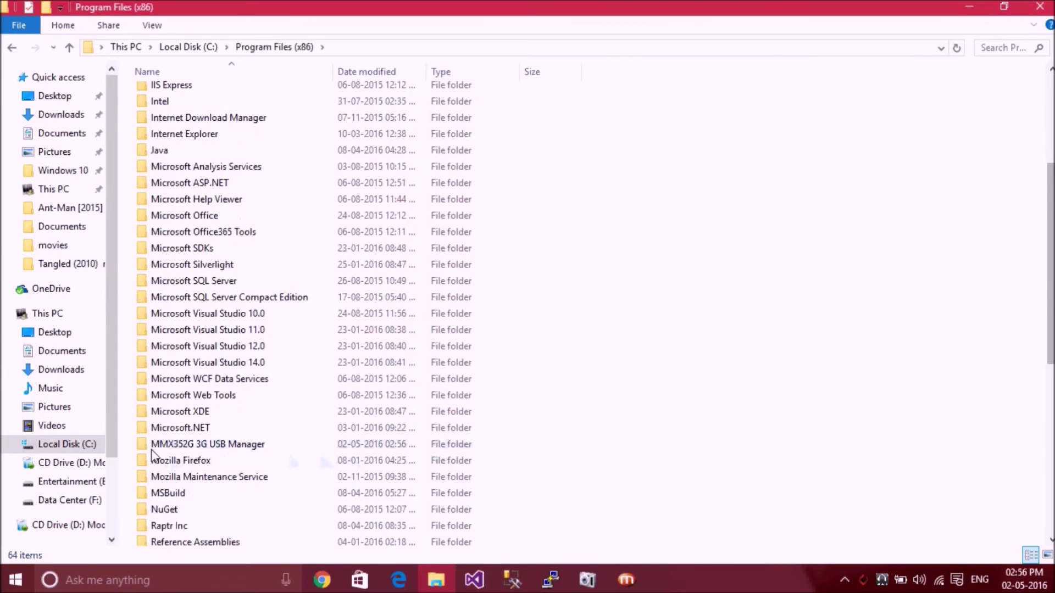
{"action": "left_click", "coordinate": [208, 453]}
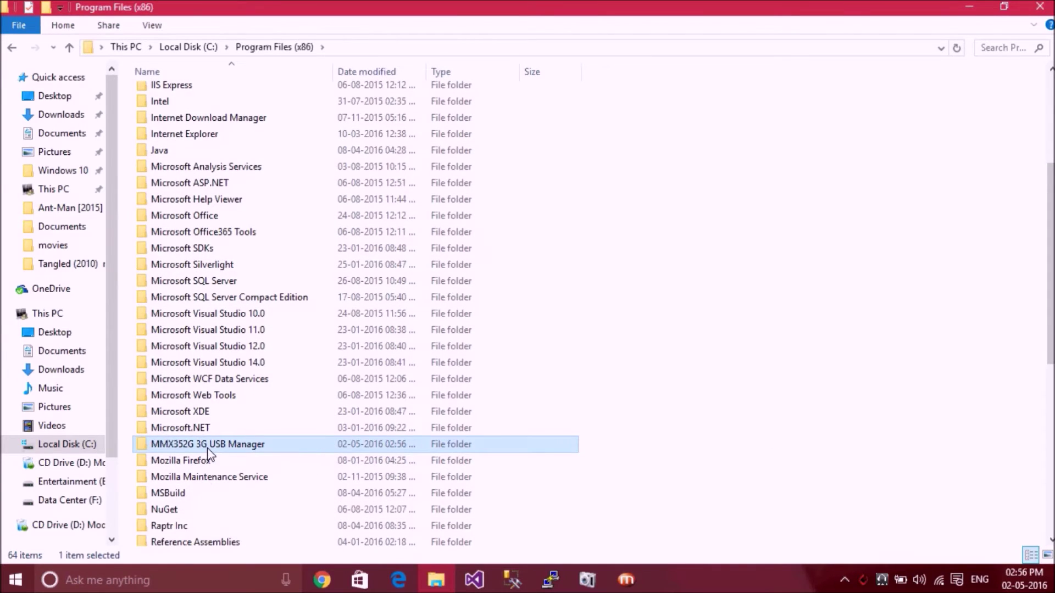
{"action": "double_click", "coordinate": [208, 448]}
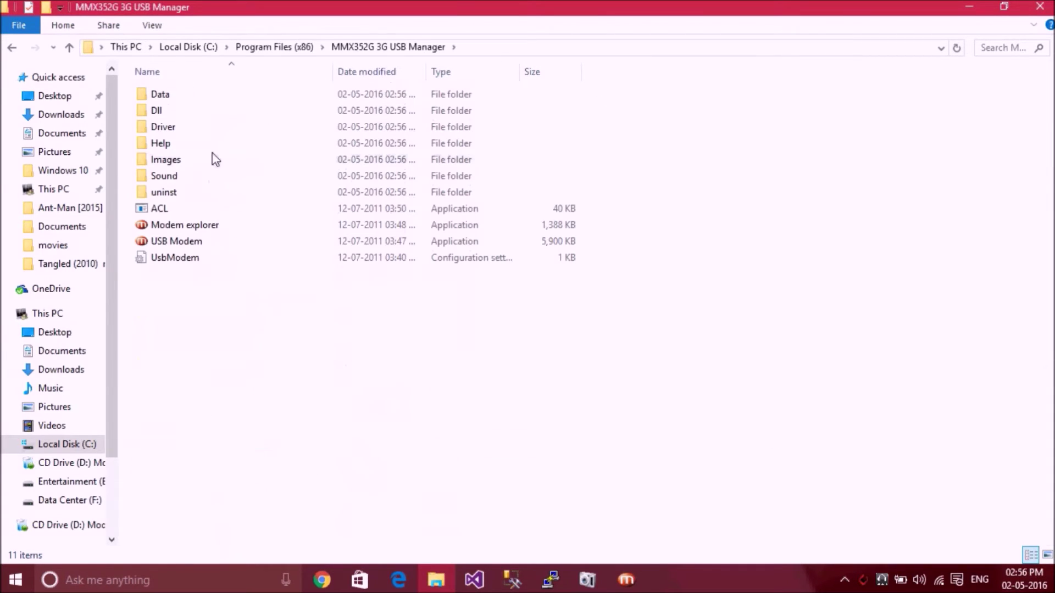
{"action": "left_click", "coordinate": [172, 132]}
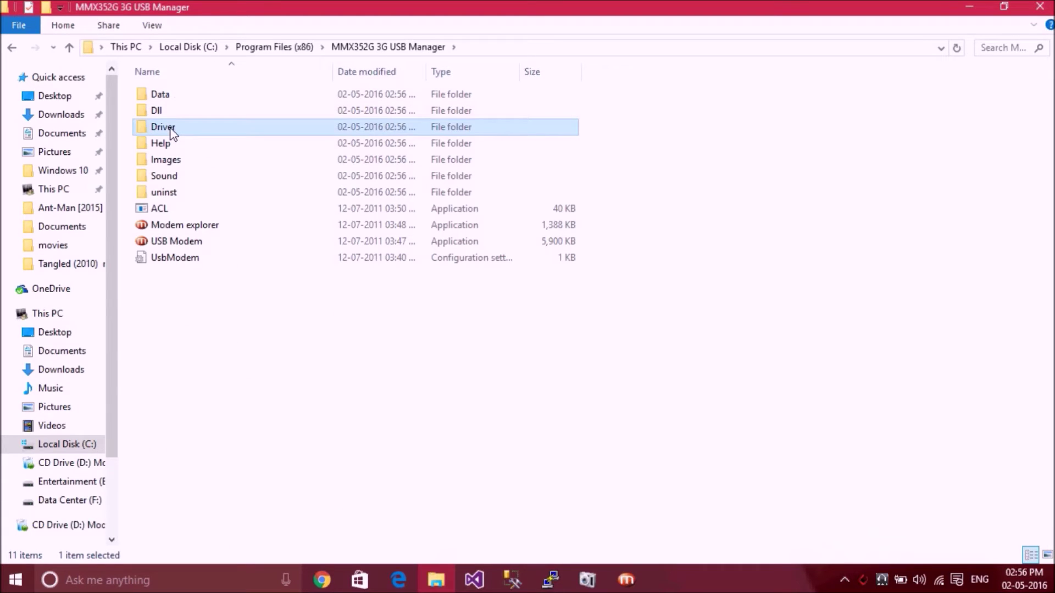
{"action": "double_click", "coordinate": [172, 132]}
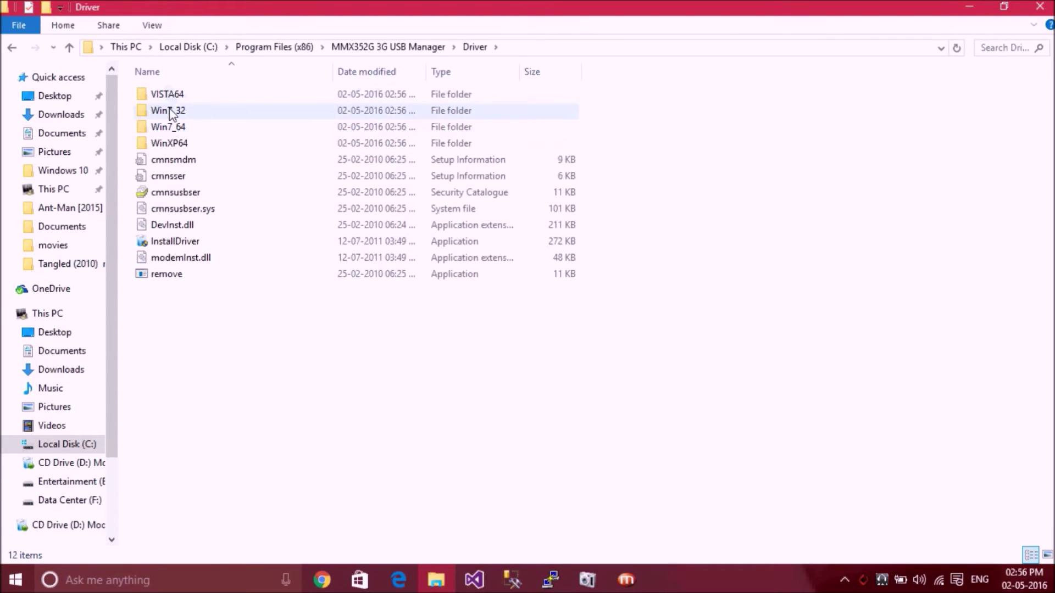
Step: Check the system type in the computer's properties to choose between the Win7_32 and Win7_64 driver folders
{"action": "left_click", "coordinate": [170, 129]}
{"action": "left_click", "coordinate": [172, 113]}
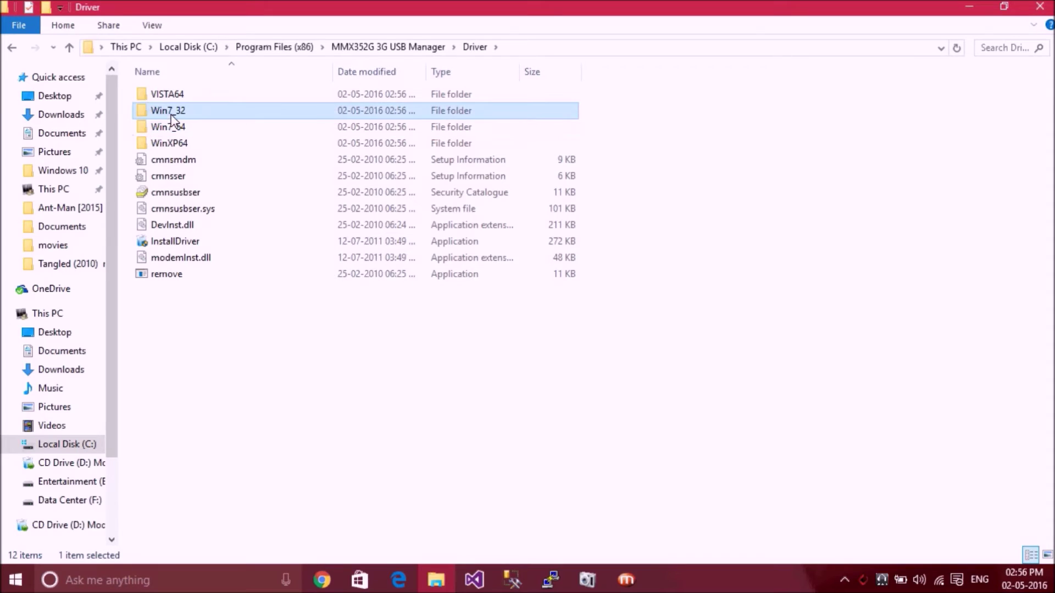
{"action": "left_click", "coordinate": [170, 128]}
{"action": "left_click", "coordinate": [172, 111]}
{"action": "left_click", "coordinate": [969, 7]}
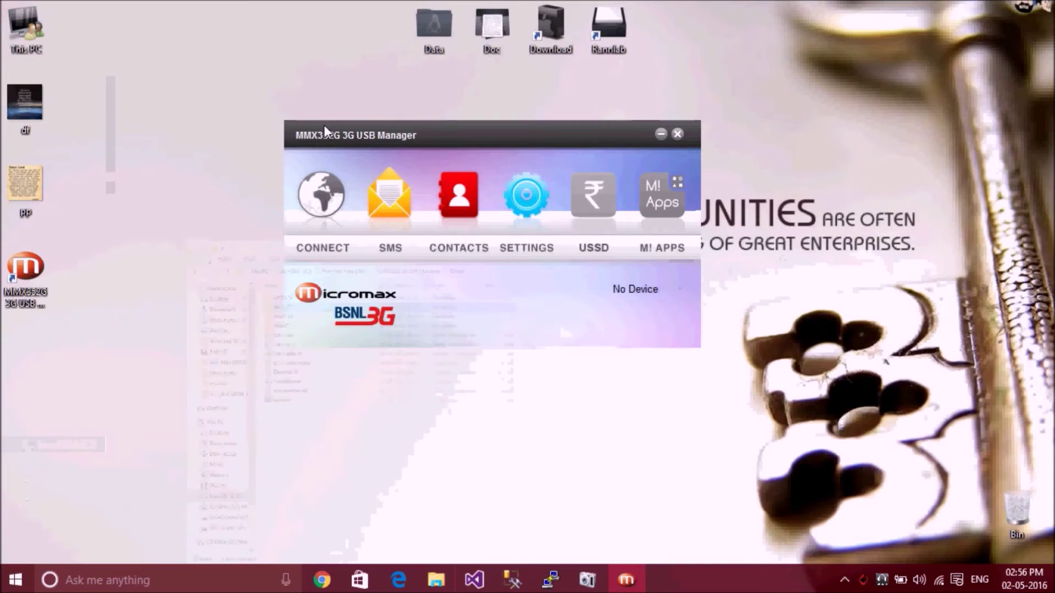
{"action": "right_click", "coordinate": [18, 32]}
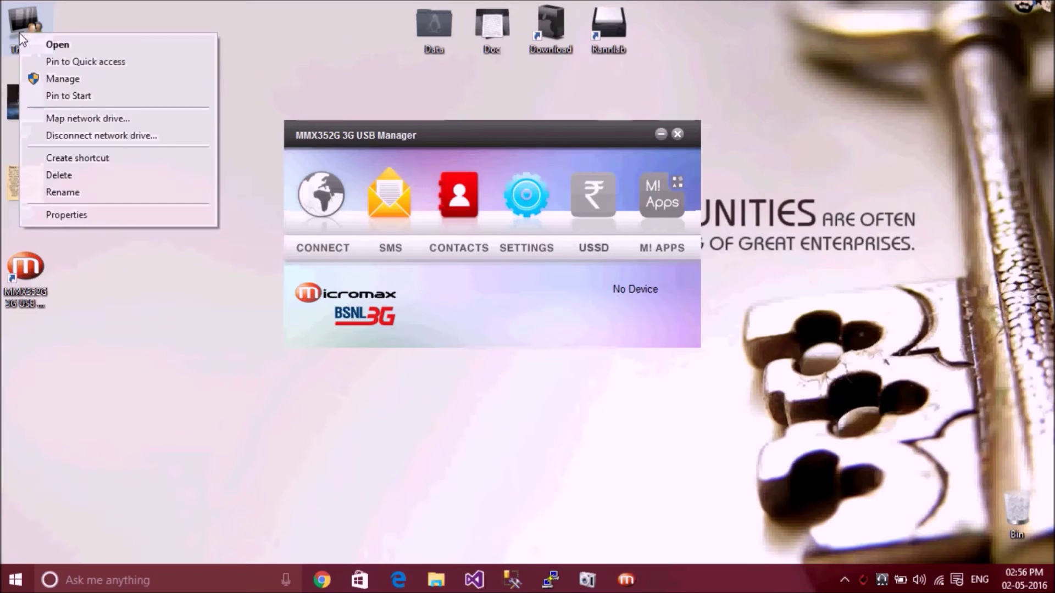
{"action": "left_click", "coordinate": [115, 217]}
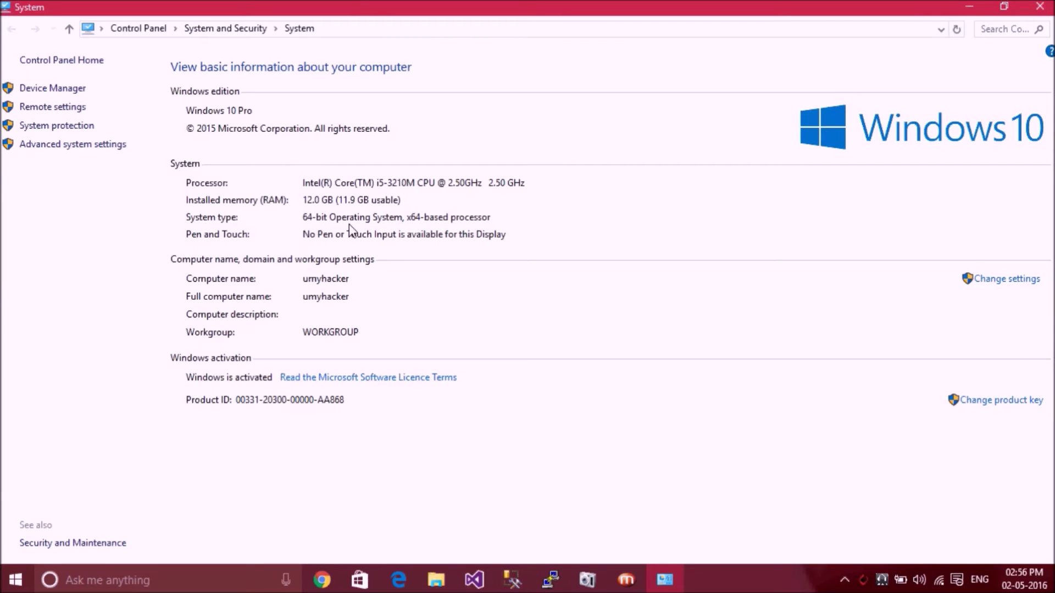
{"action": "left_click", "coordinate": [1040, 6]}
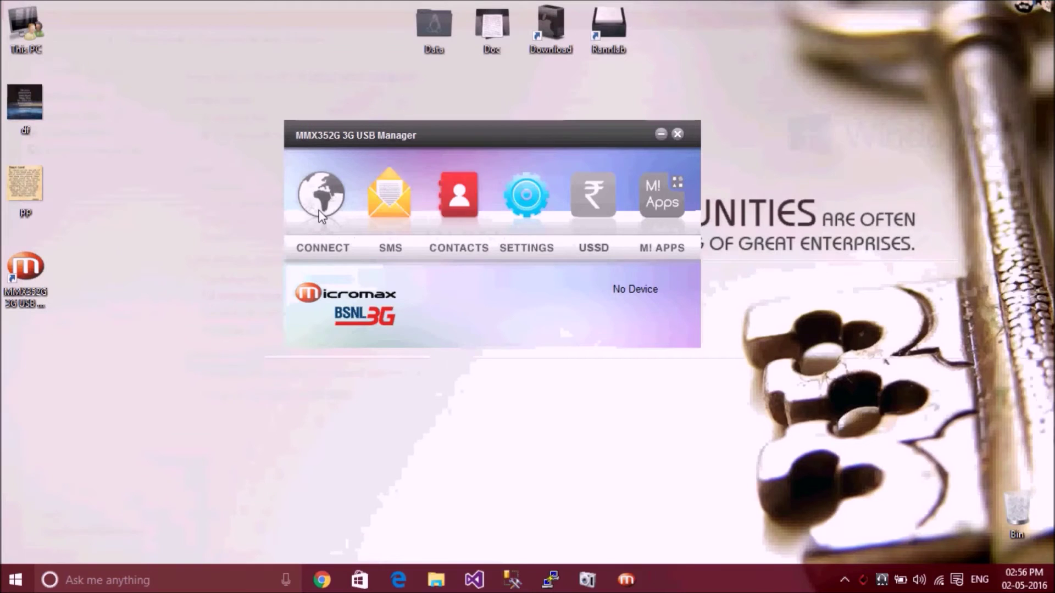
Step: Return to the Driver folder, open Win7_64 and install the cmnsmdm setup information file, allowing the elevation request
{"action": "left_click", "coordinate": [451, 585]}
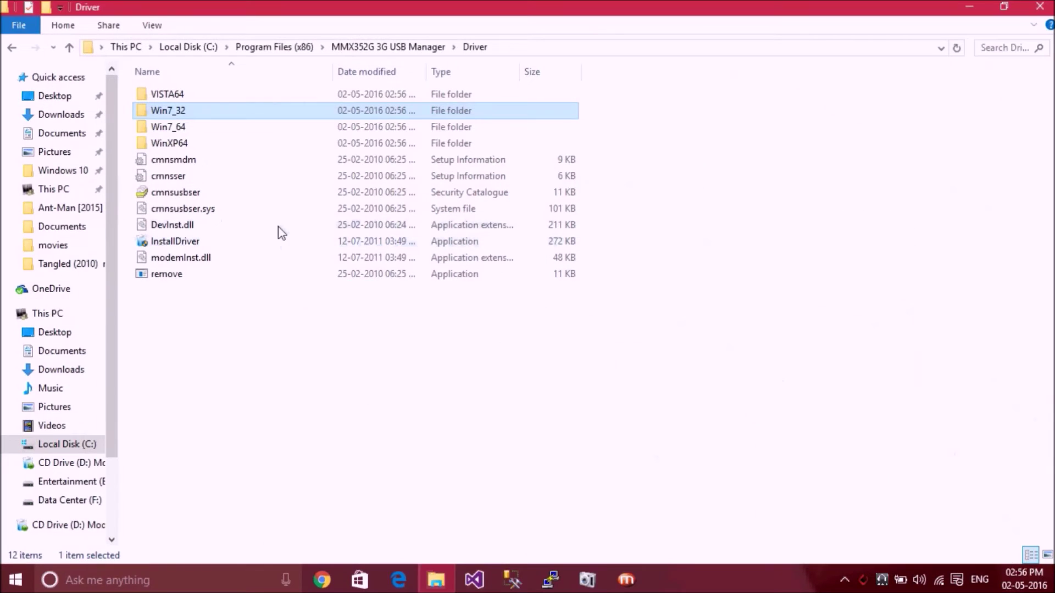
{"action": "left_click", "coordinate": [192, 134]}
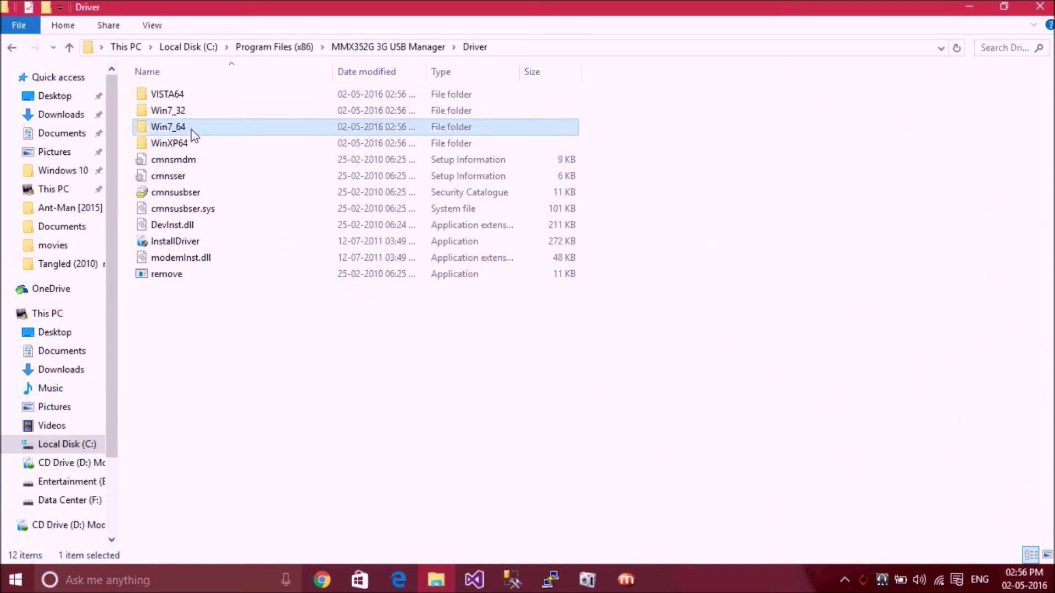
{"action": "double_click", "coordinate": [156, 129]}
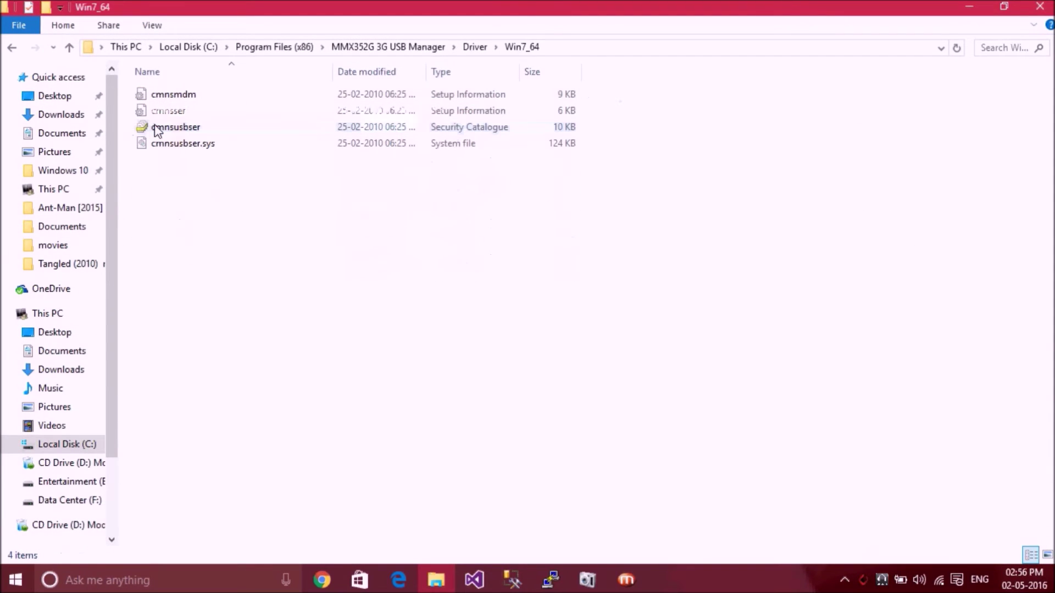
{"action": "right_click", "coordinate": [166, 96]}
{"action": "left_click", "coordinate": [209, 129]}
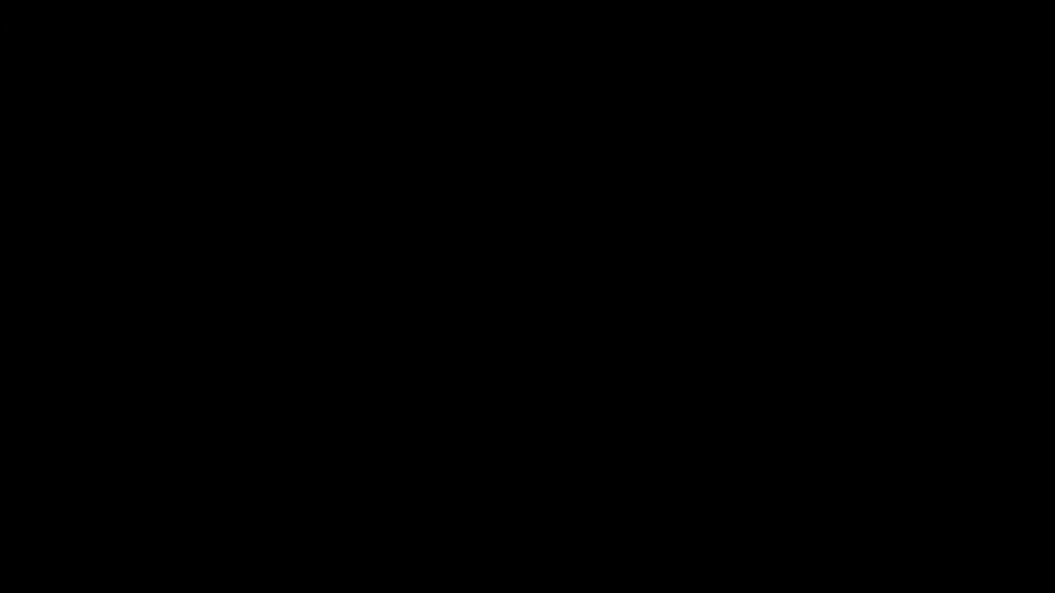
{"action": "left_click", "coordinate": [596, 312]}
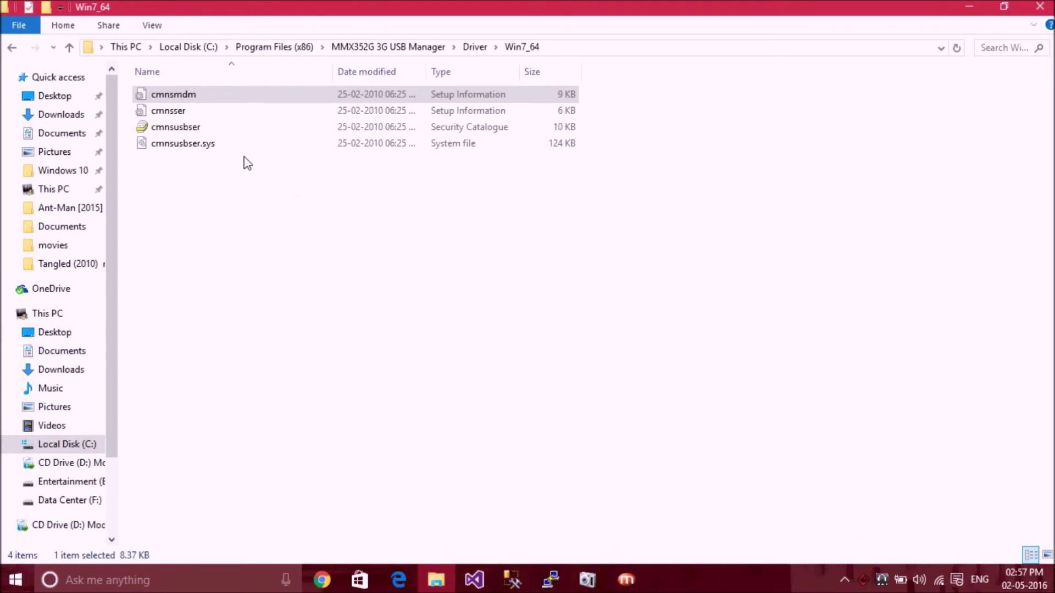
Step: Install the cmnsser setup information file from the Win7_64 folder, run its installation a second time, and dismiss both completion messages
{"action": "left_click", "coordinate": [180, 111]}
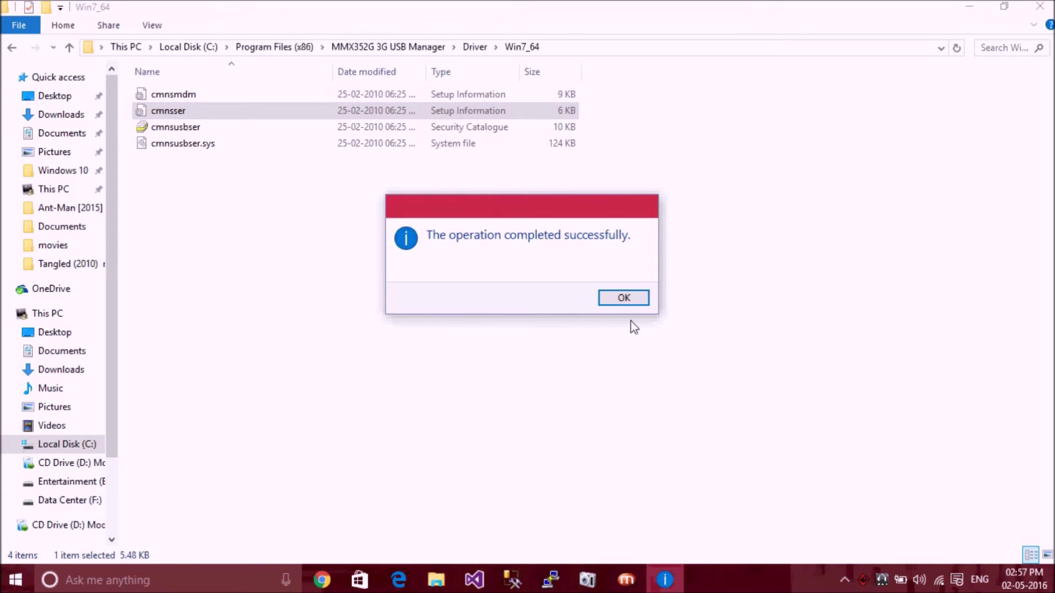
{"action": "left_click", "coordinate": [624, 302]}
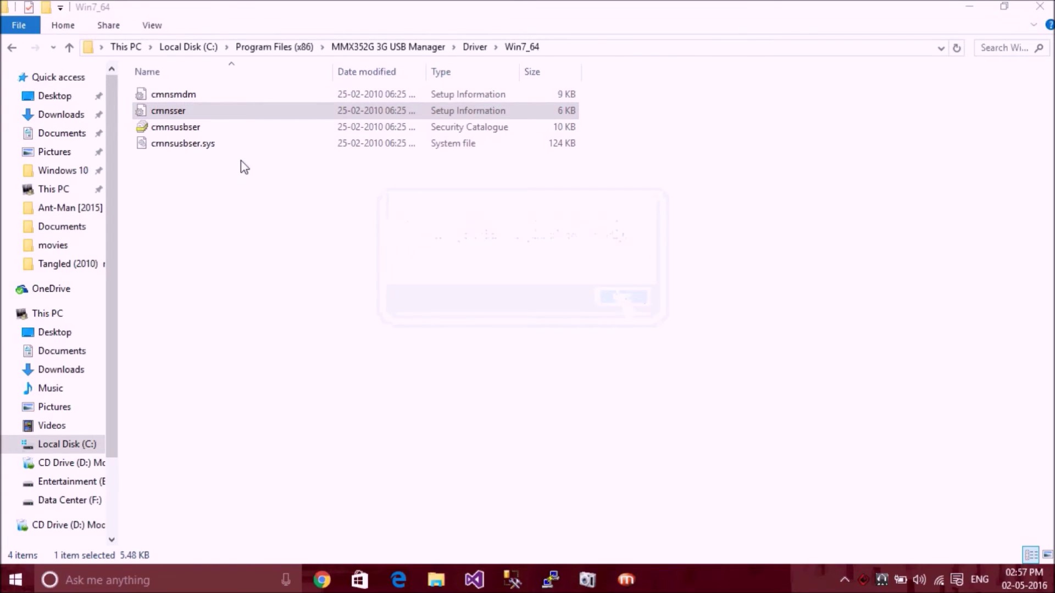
{"action": "right_click", "coordinate": [165, 110]}
{"action": "left_click", "coordinate": [209, 141]}
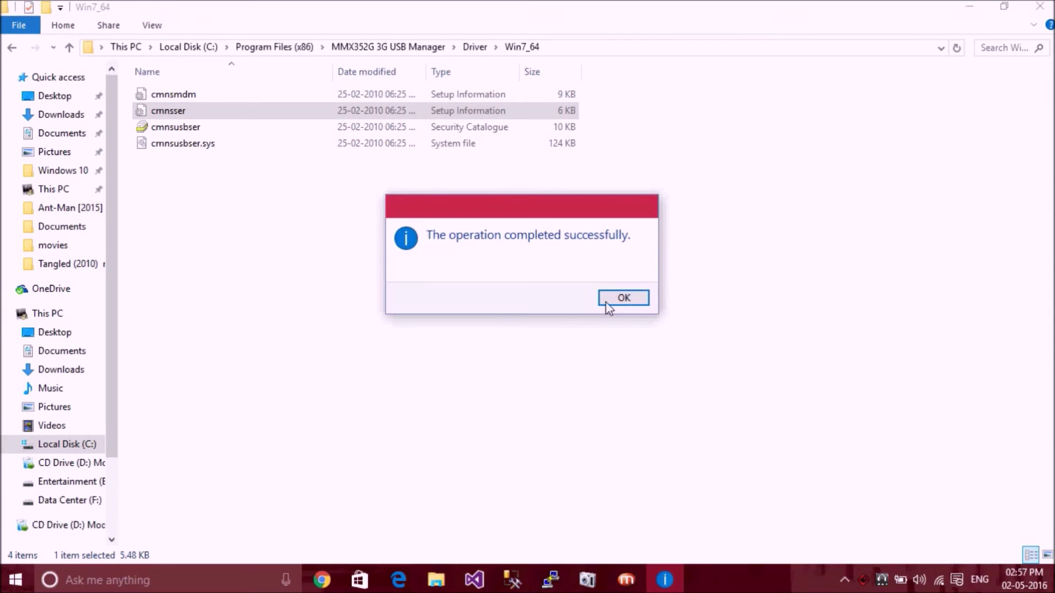
{"action": "left_click", "coordinate": [610, 301]}
{"action": "left_click", "coordinate": [611, 301]}
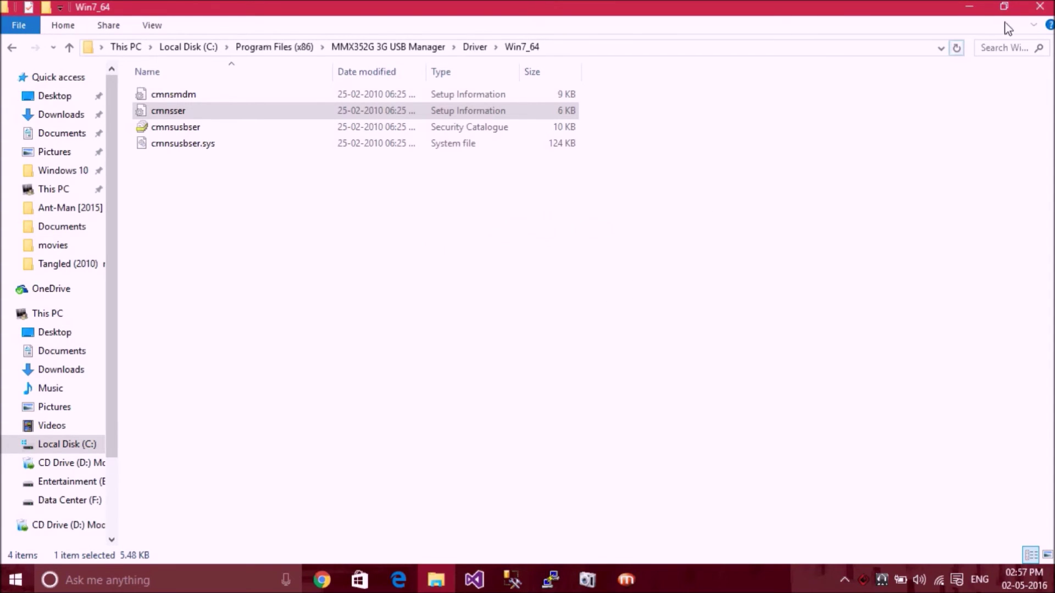
Step: Close the driver folder and fully exit MMX352G 3G USB Manager, including its background instance in the system tray
{"action": "left_click", "coordinate": [1040, 7]}
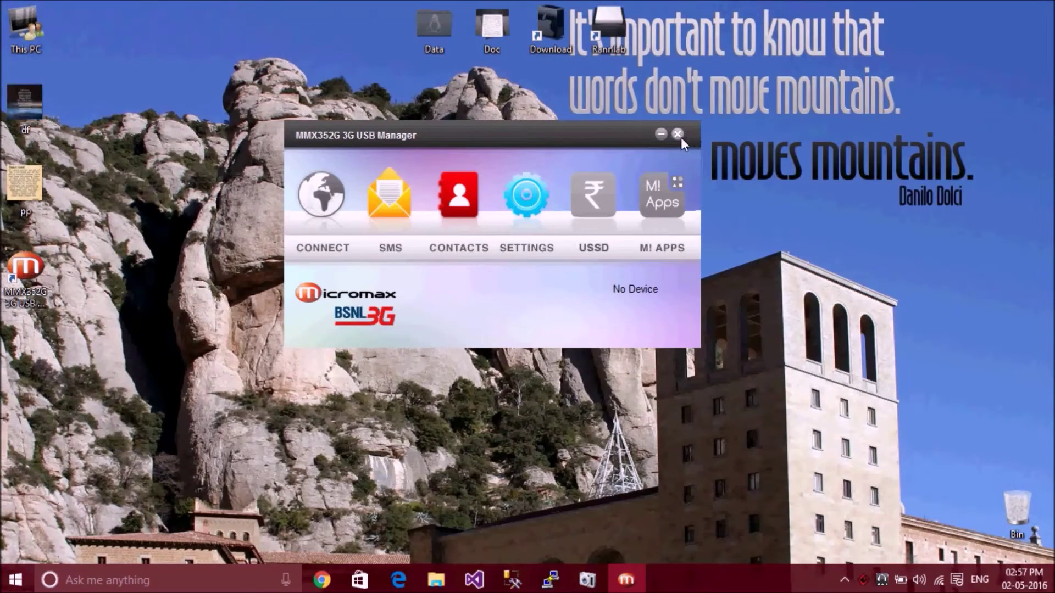
{"action": "left_click", "coordinate": [680, 135]}
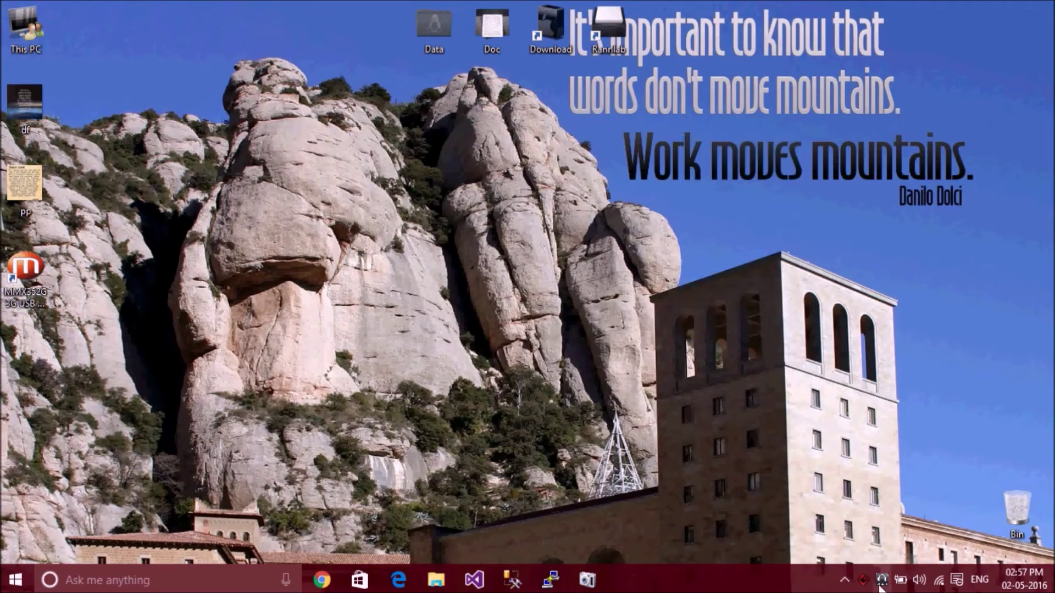
{"action": "left_click", "coordinate": [849, 581]}
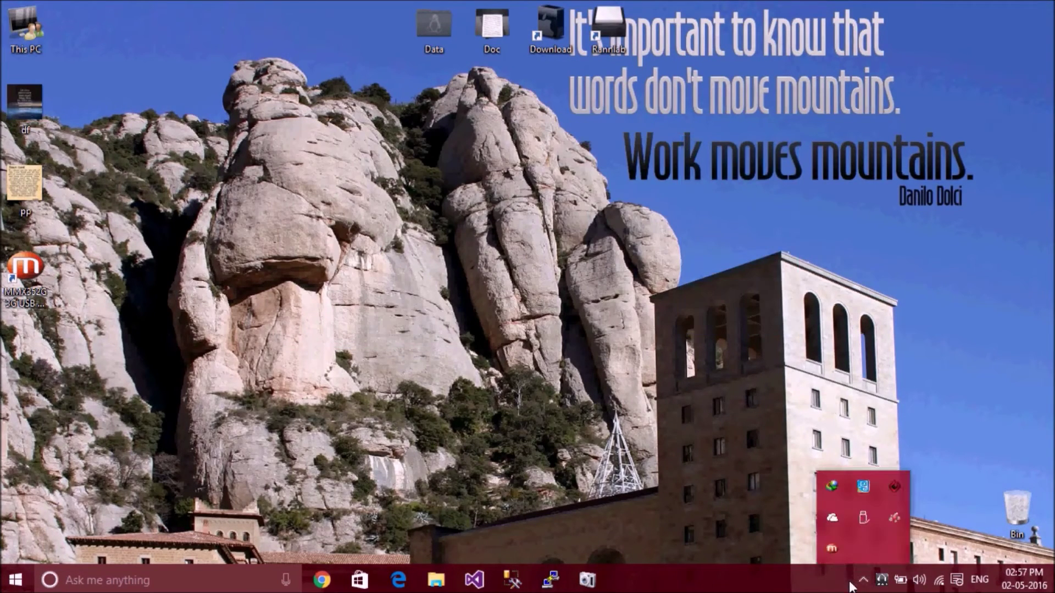
{"action": "right_click", "coordinate": [823, 551]}
{"action": "left_click", "coordinate": [839, 538]}
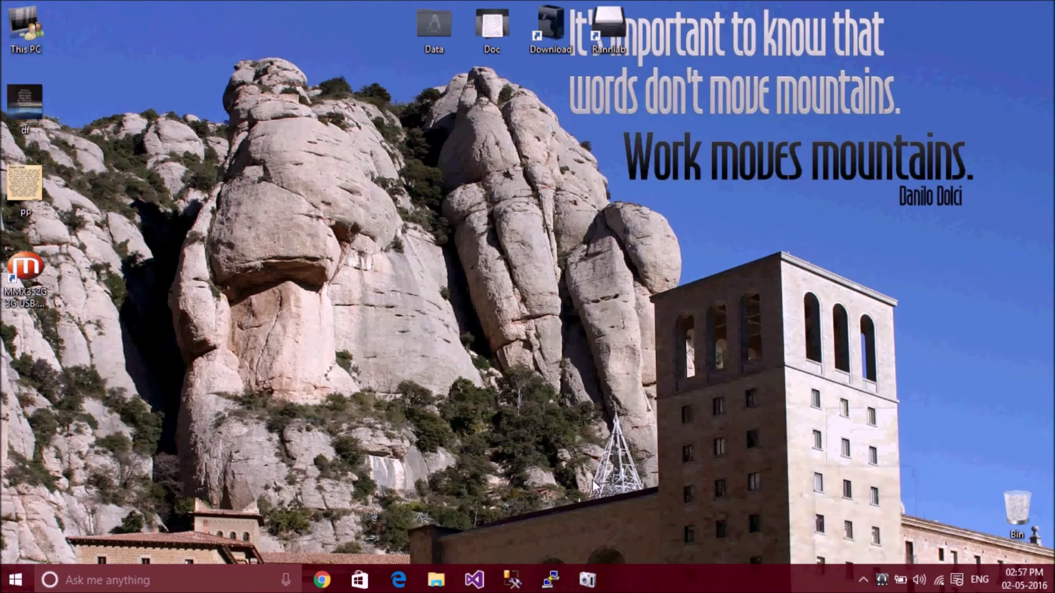
Step: Launch MMX352G 3G USB Manager from its desktop shortcut to check that it detects the modem
{"action": "left_click", "coordinate": [24, 275]}
{"action": "double_click", "coordinate": [25, 275]}
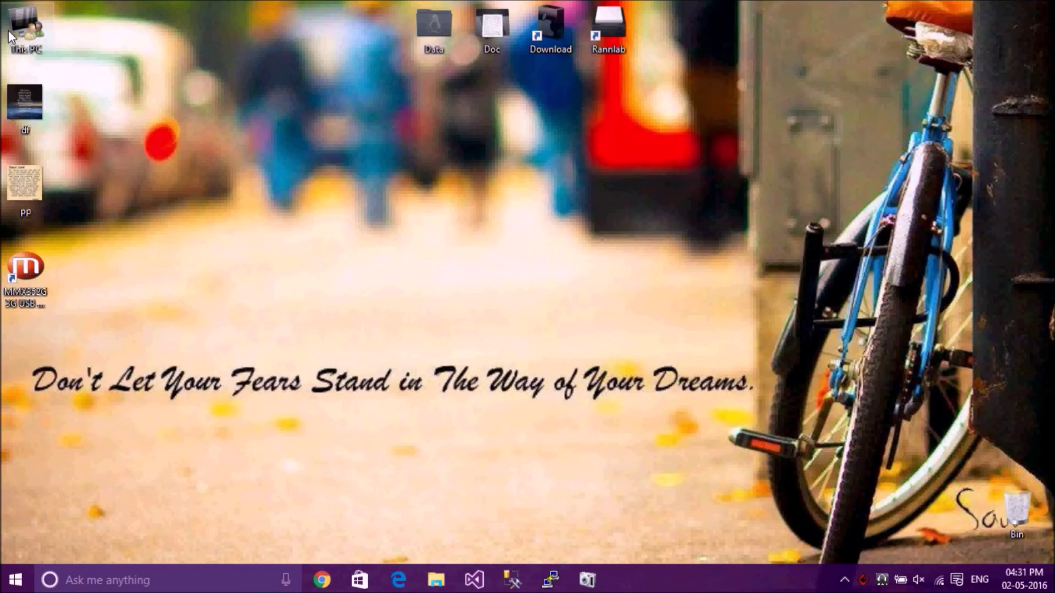
{"action": "double_click", "coordinate": [23, 285]}
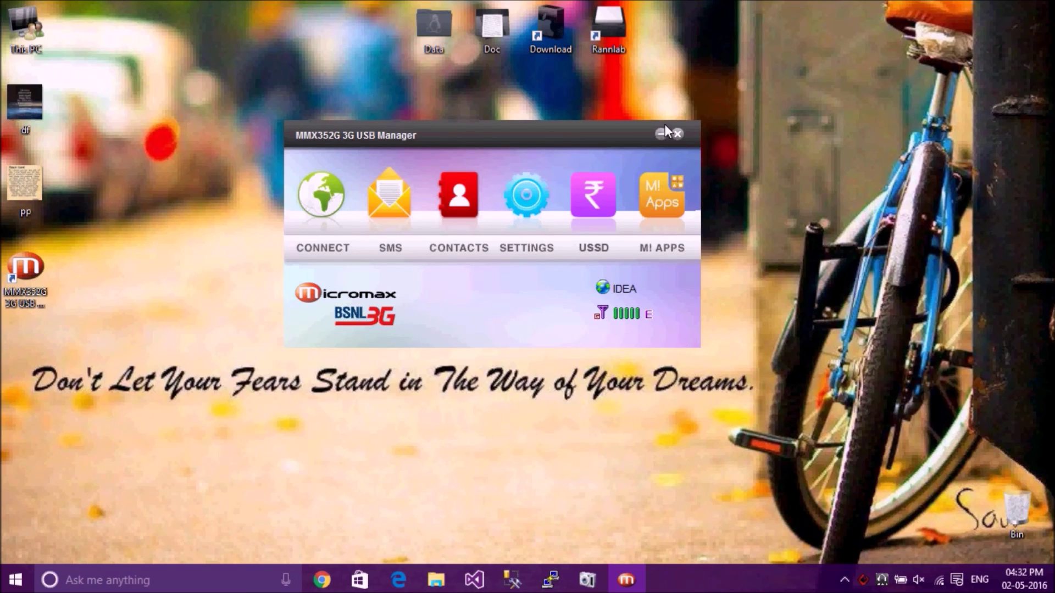
Step: Close the MMX352G 3G USB Manager window and quit the program still running in the system tray
{"action": "left_click", "coordinate": [678, 133]}
{"action": "left_click", "coordinate": [844, 580]}
{"action": "right_click", "coordinate": [833, 547]}
{"action": "left_click", "coordinate": [848, 533]}
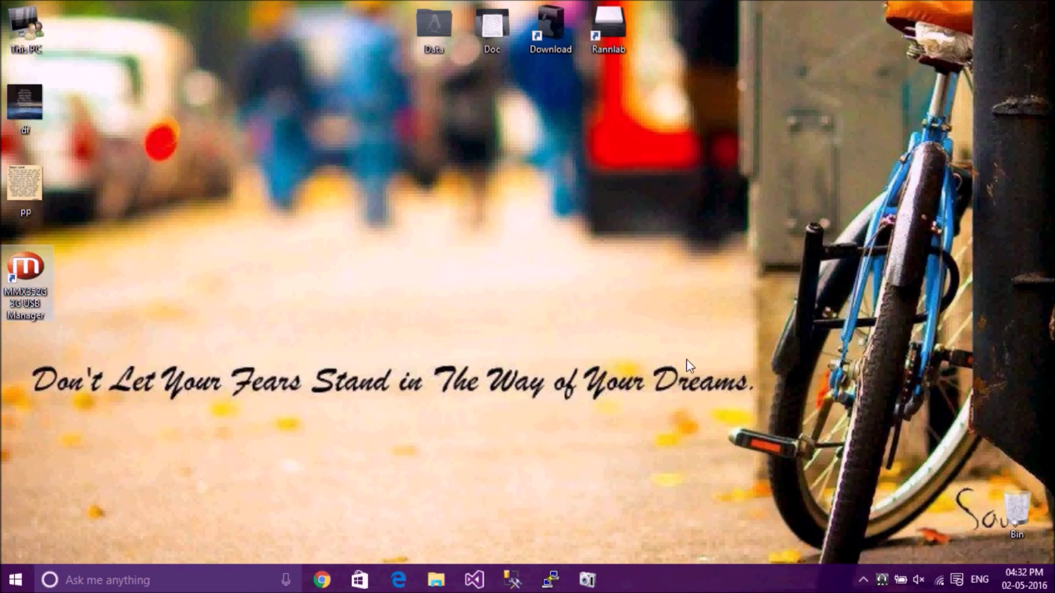